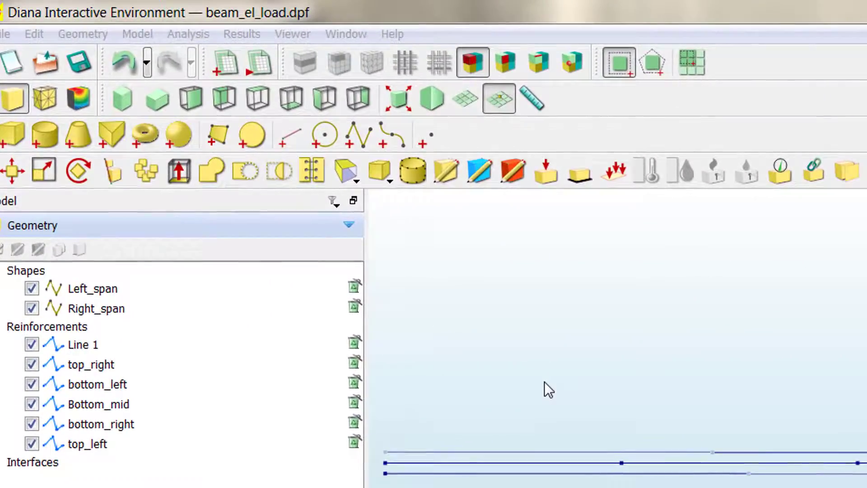
# Clear leftover shape targets and box-select the Left_span and Right_span lines as targets
pyautogui.click(444, 175)
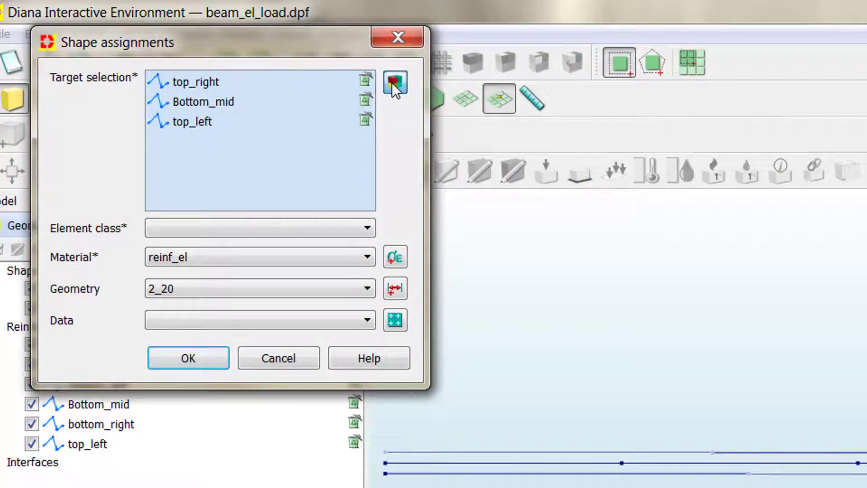
pyautogui.click(365, 80)
pyautogui.click(365, 100)
pyautogui.click(365, 79)
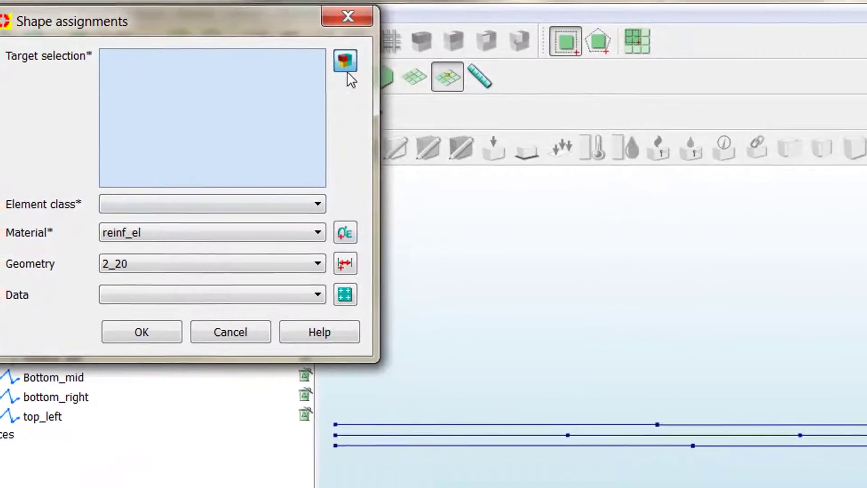
pyautogui.click(395, 83)
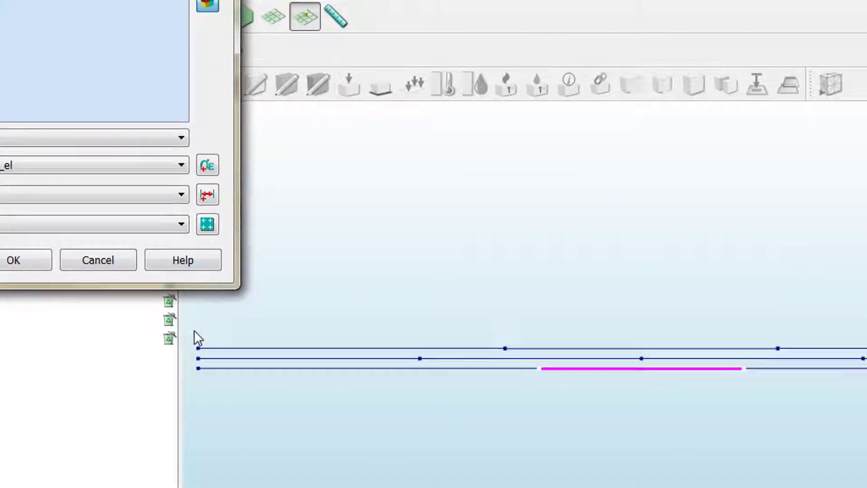
pyautogui.moveTo(59, 279); pyautogui.dragTo(860, 261)
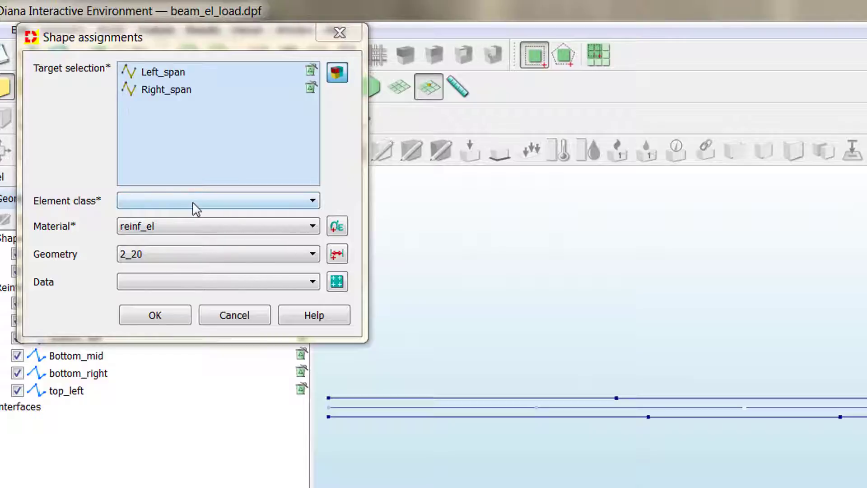
# Assign Class-II Beams 2D elements, concrete_el material and concrete_cs geometry to both spans
pyautogui.click(194, 203)
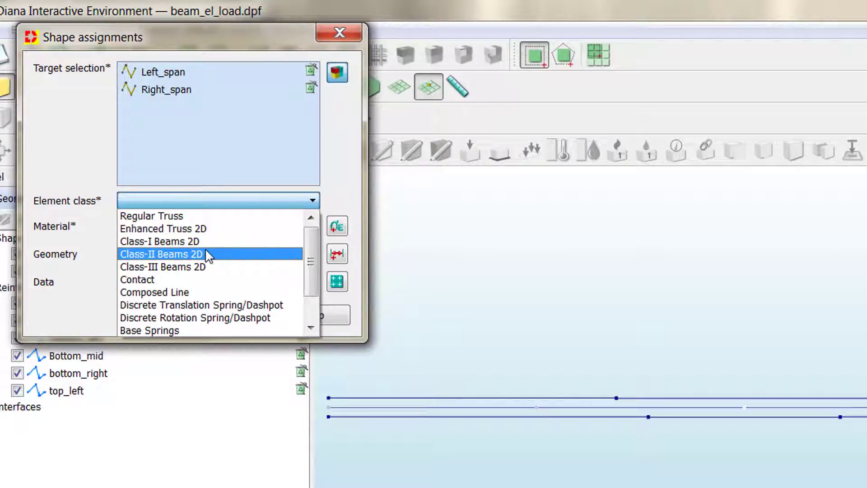
pyautogui.click(206, 255)
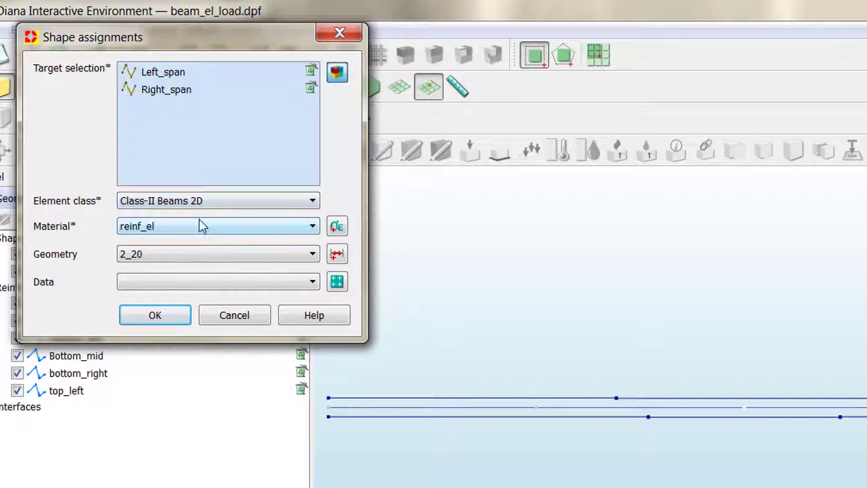
pyautogui.click(197, 228)
pyautogui.click(190, 242)
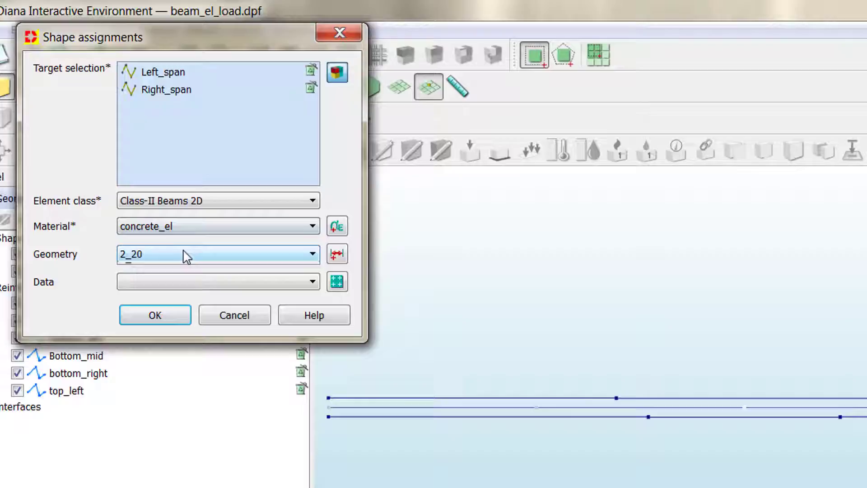
pyautogui.click(184, 254)
pyautogui.click(189, 282)
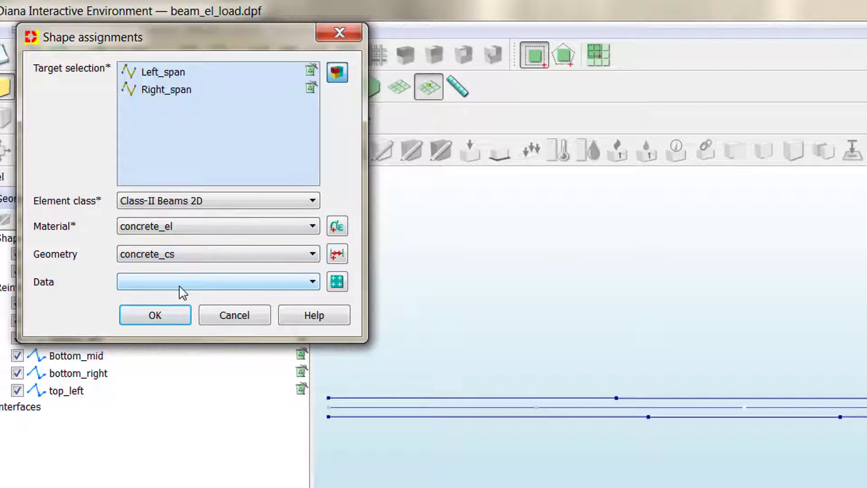
pyautogui.click(155, 315)
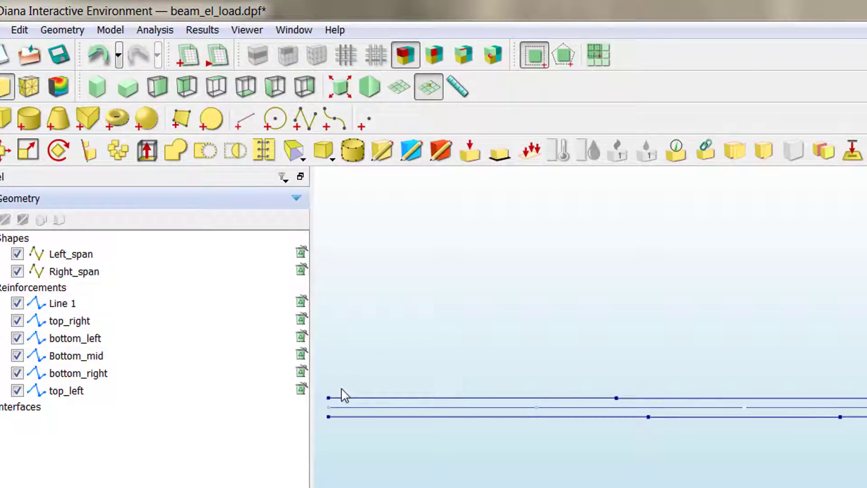
# Clear the old span targets and choose reinf_el material with 8_20 geometry
pyautogui.click(411, 157)
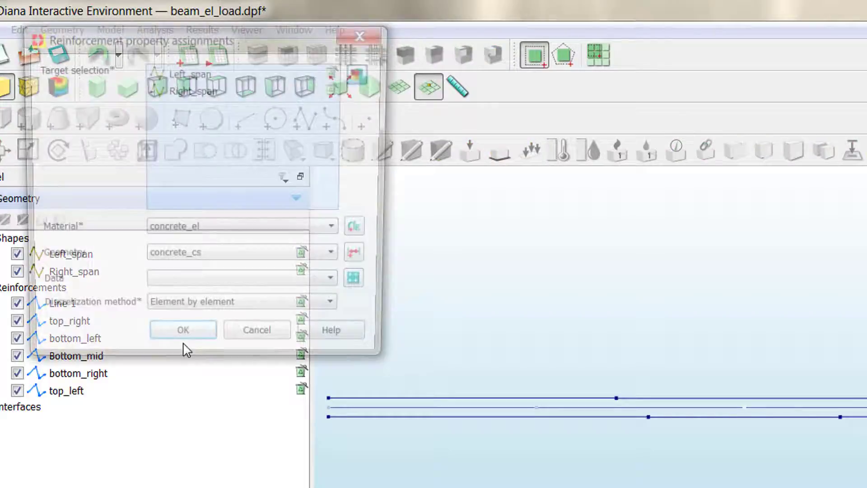
pyautogui.click(337, 71)
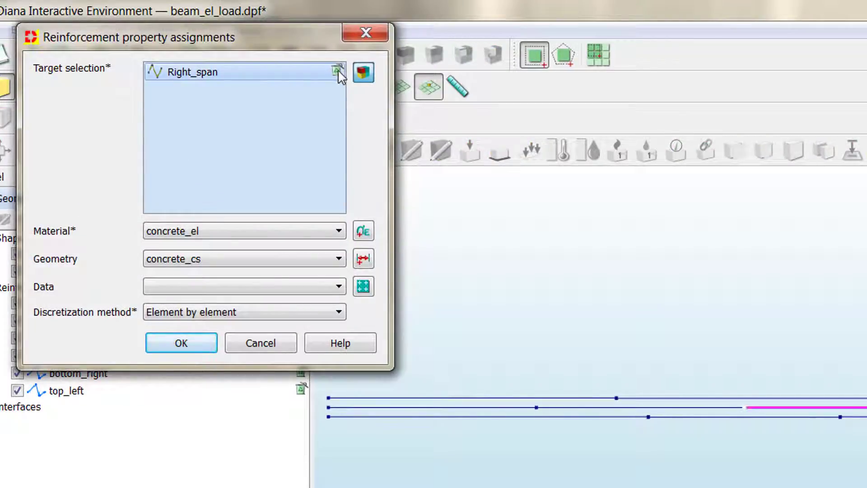
pyautogui.click(337, 71)
pyautogui.click(263, 232)
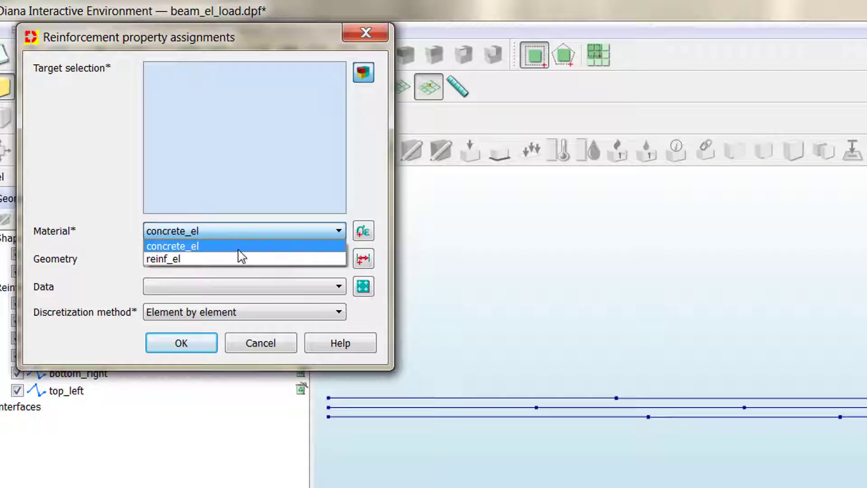
pyautogui.click(237, 257)
pyautogui.click(232, 258)
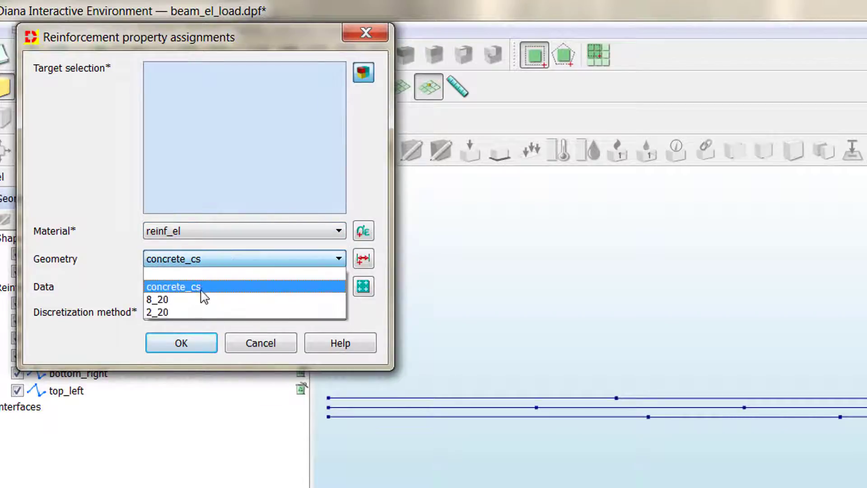
pyautogui.click(201, 296)
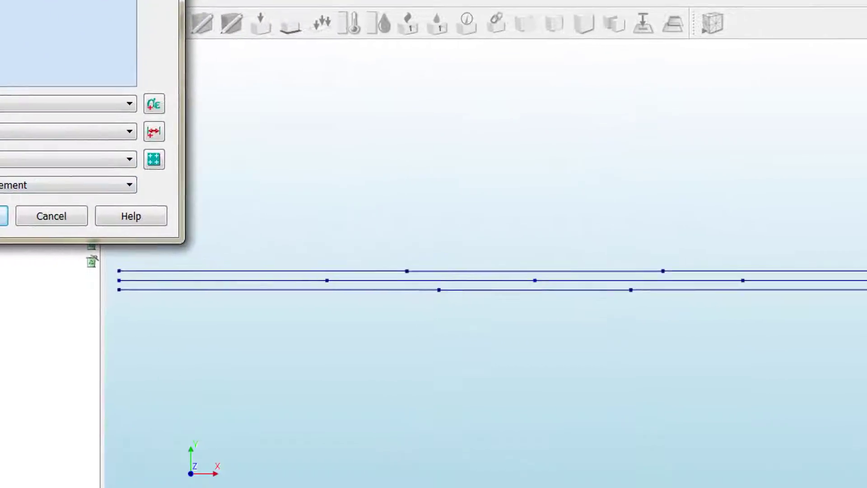
# Apply the settings to the Line 1, bottom_left and bottom_right bars
pyautogui.moveTo(396, 255); pyautogui.dragTo(738, 267)
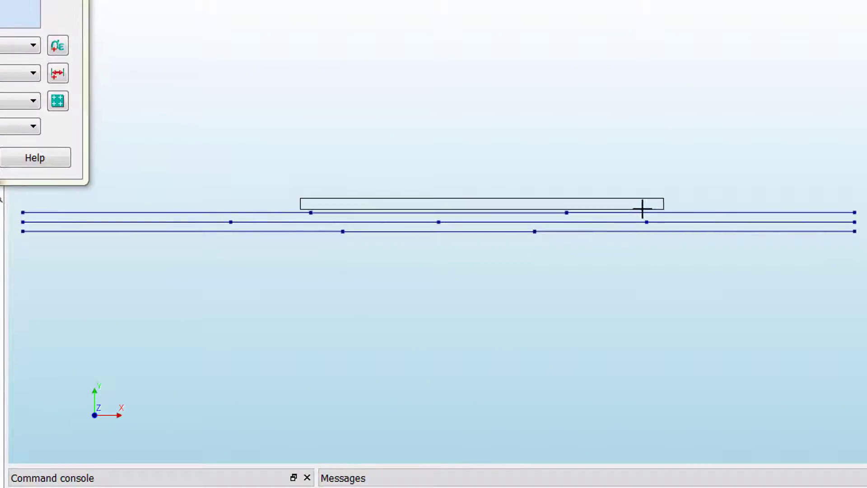
pyautogui.moveTo(642, 209); pyautogui.dragTo(587, 218)
pyautogui.moveTo(13, 227); pyautogui.dragTo(381, 270)
pyautogui.moveTo(521, 227); pyautogui.dragTo(860, 262)
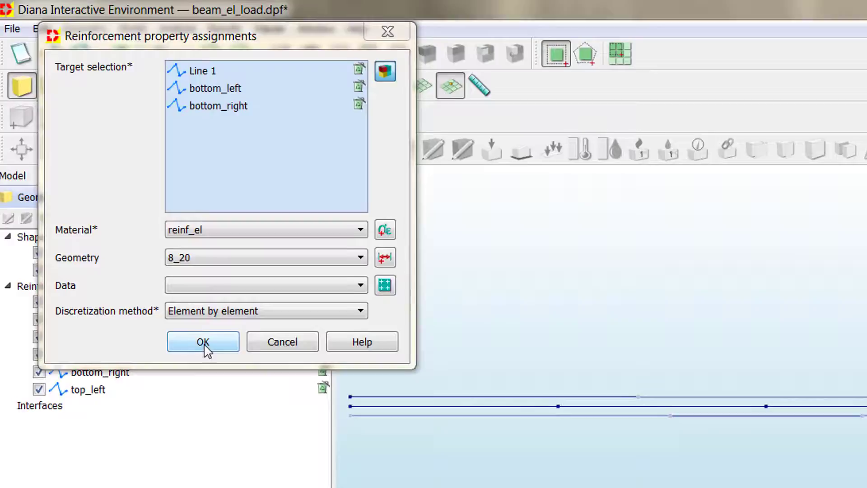
pyautogui.click(205, 343)
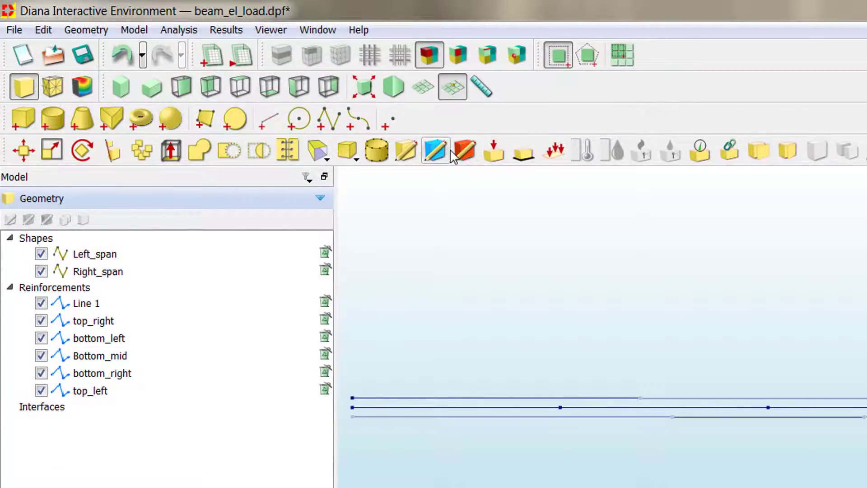
# Clear the previous reinforcement targets and switch the geometry to 2_20
pyautogui.click(435, 149)
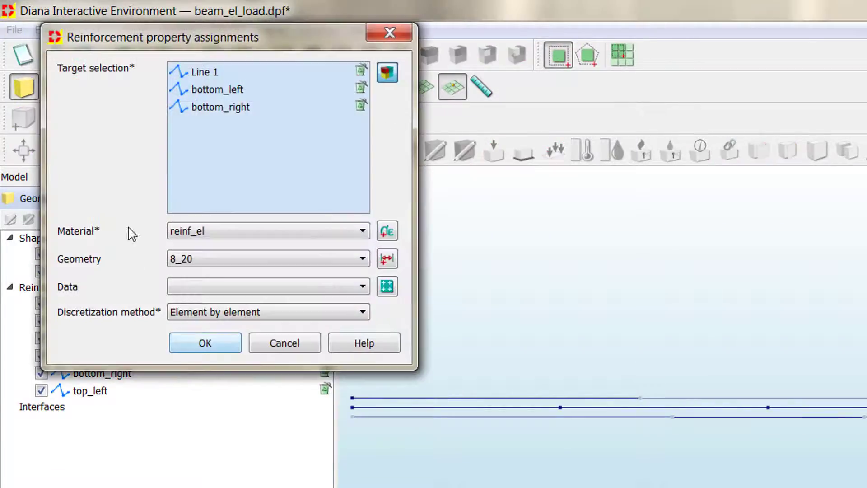
pyautogui.click(360, 71)
pyautogui.click(360, 88)
pyautogui.click(359, 70)
pyautogui.click(244, 261)
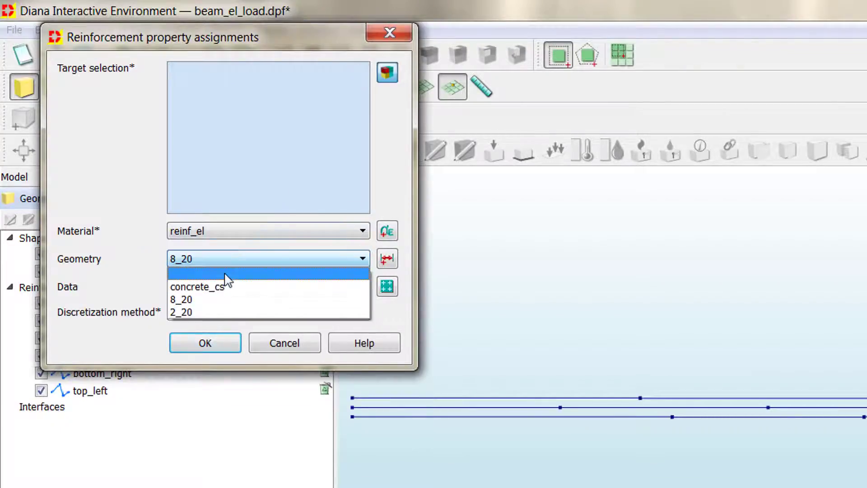
pyautogui.click(190, 309)
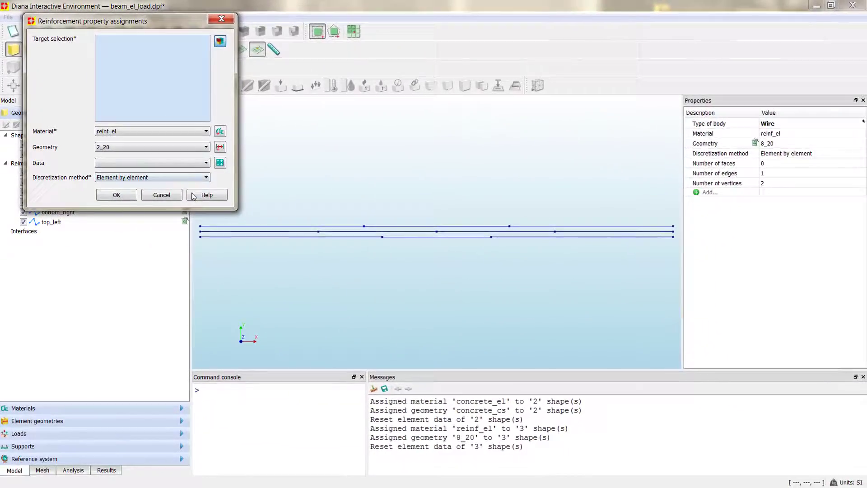
# Apply reinf_el and 2_20 to the top_left, Bottom_mid and top_right bars
pyautogui.click(242, 46)
pyautogui.click(373, 230)
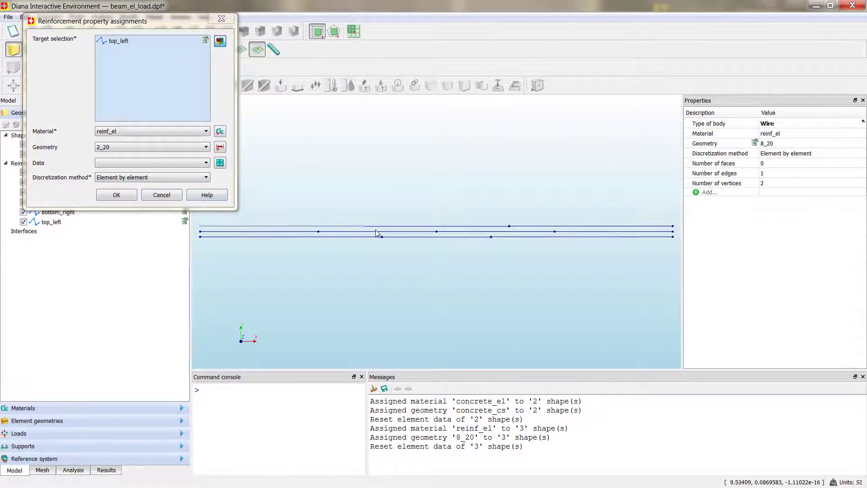
pyautogui.moveTo(375, 233); pyautogui.dragTo(508, 253)
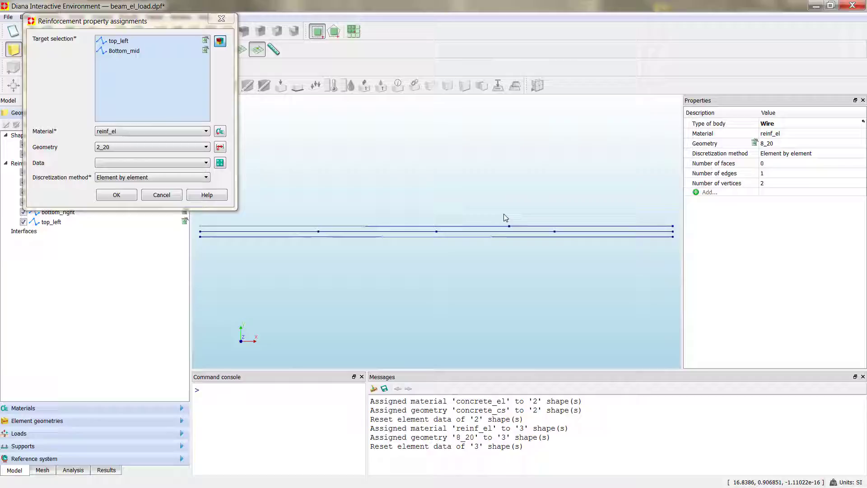
pyautogui.moveTo(558, 231); pyautogui.dragTo(678, 230)
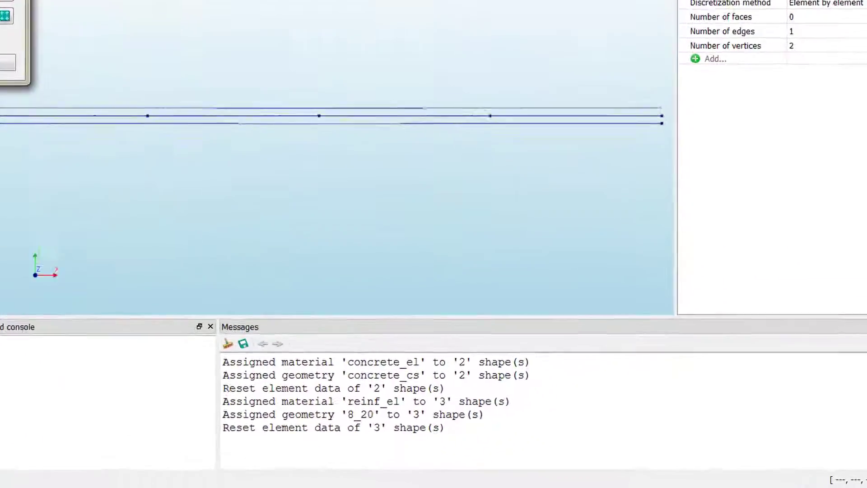
pyautogui.click(116, 195)
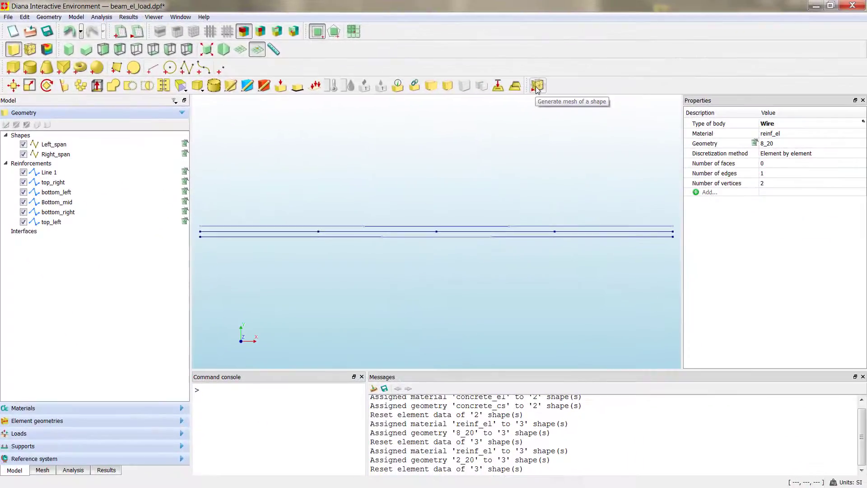
# Generate the mesh for the beam model
pyautogui.click(537, 85)
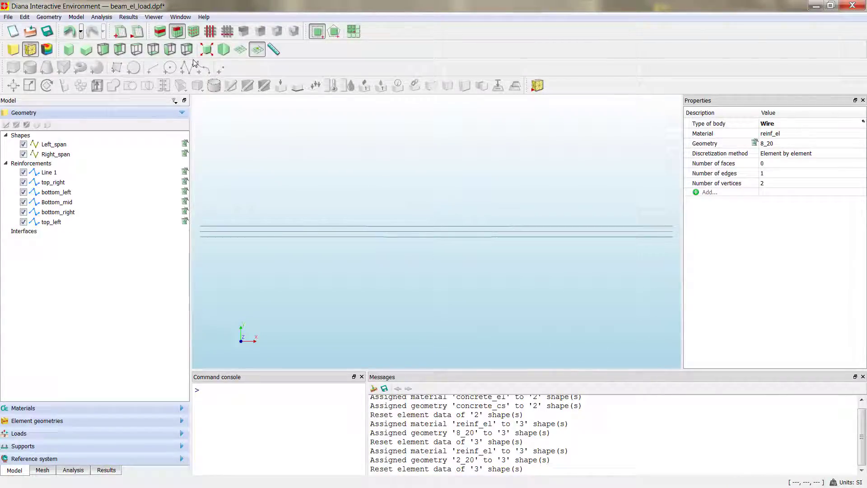
# Show the mesh nodes and list the meshed span and reinforcement sets in the tree
pyautogui.click(192, 32)
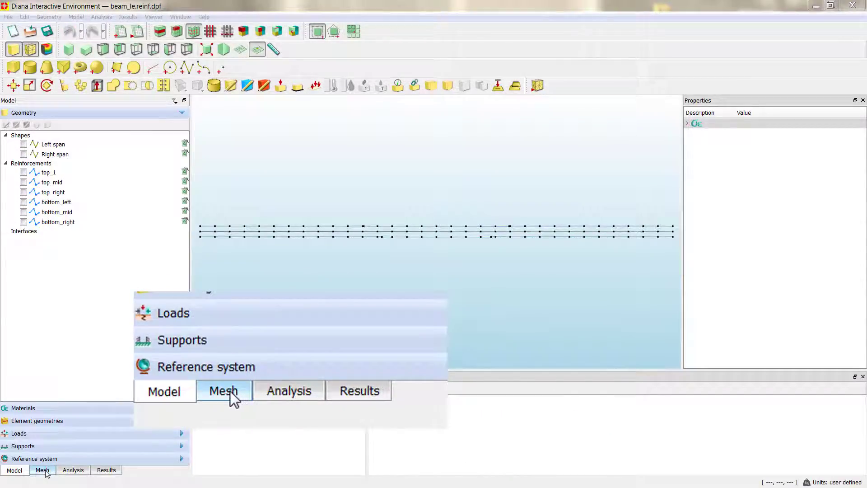
pyautogui.click(43, 470)
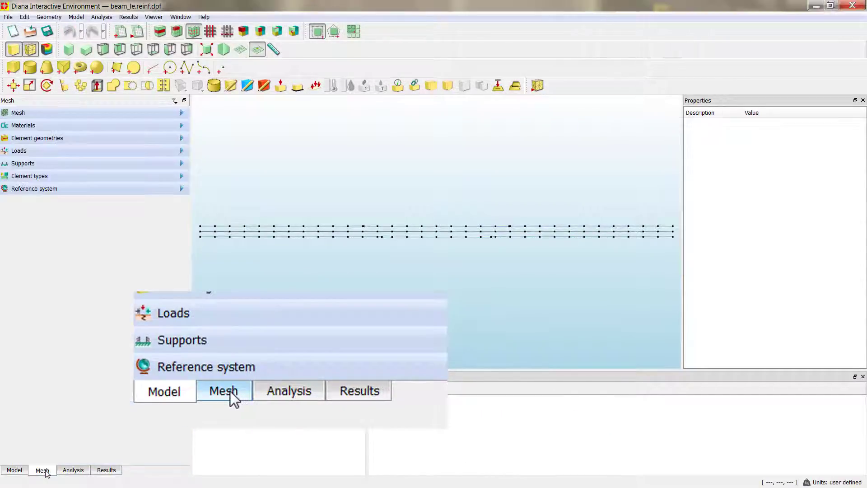
pyautogui.click(35, 113)
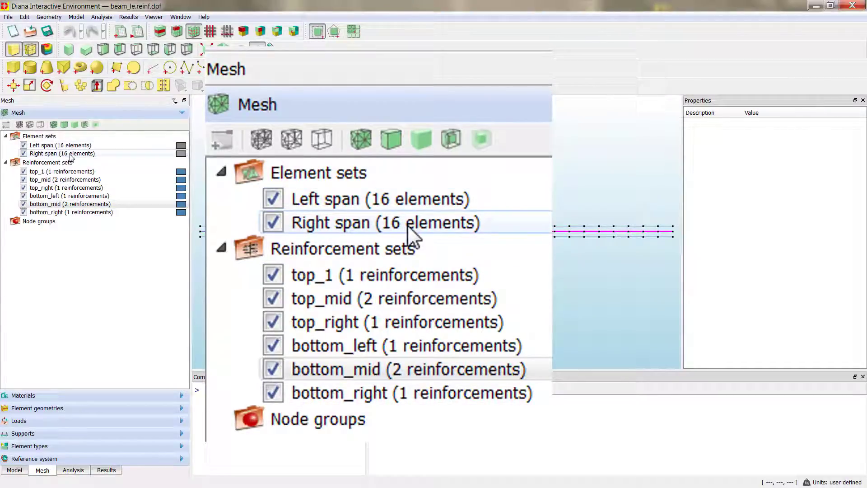
pyautogui.moveTo(72, 156)
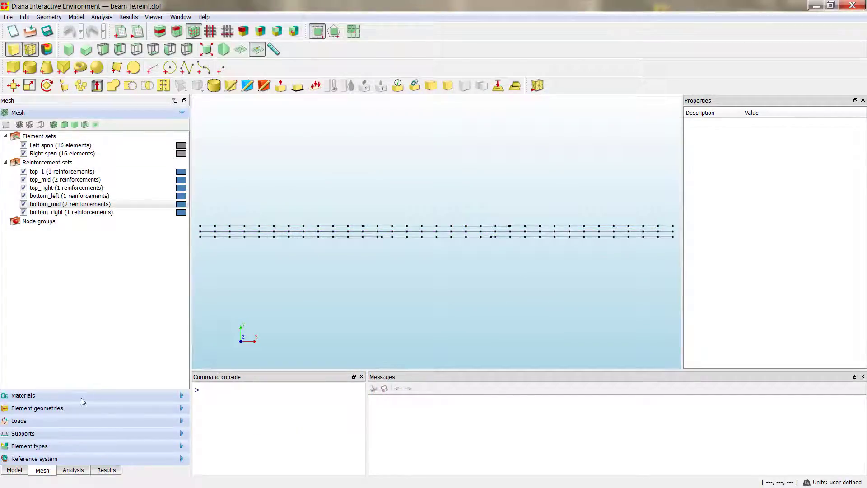
# Review the model evaluation, equation solver and output settings of Structural linear static
pyautogui.click(76, 469)
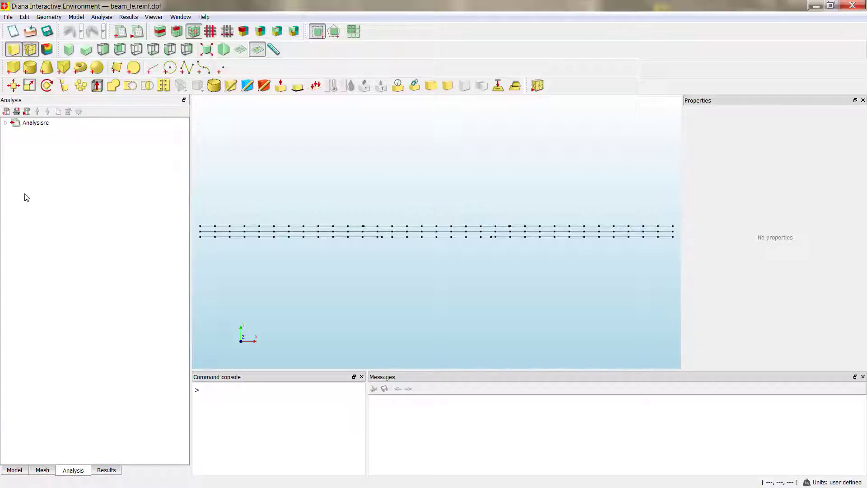
pyautogui.click(5, 123)
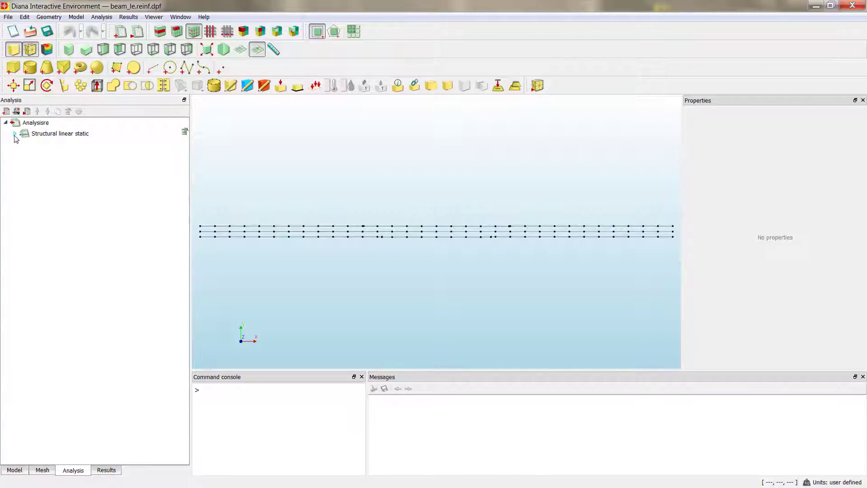
pyautogui.click(14, 134)
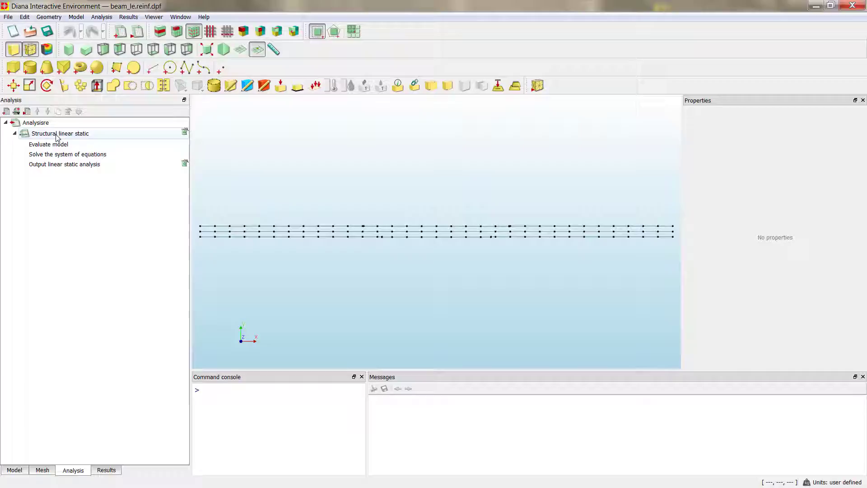
pyautogui.click(65, 145)
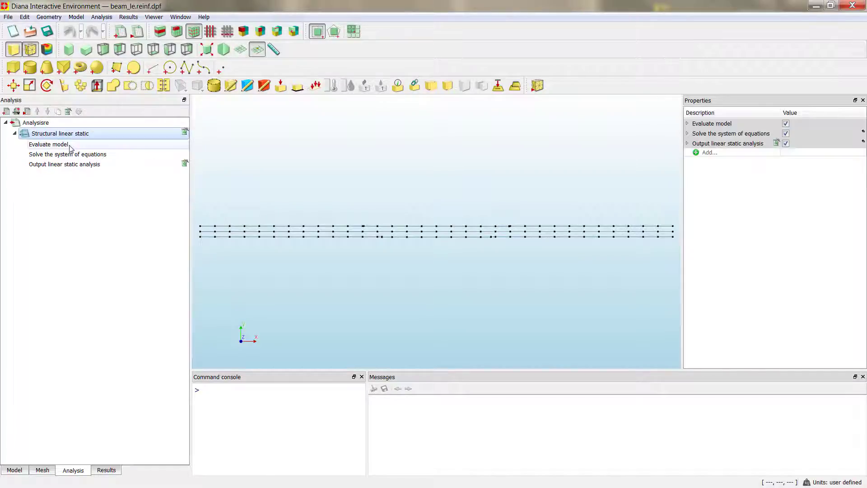
pyautogui.click(73, 154)
pyautogui.click(64, 144)
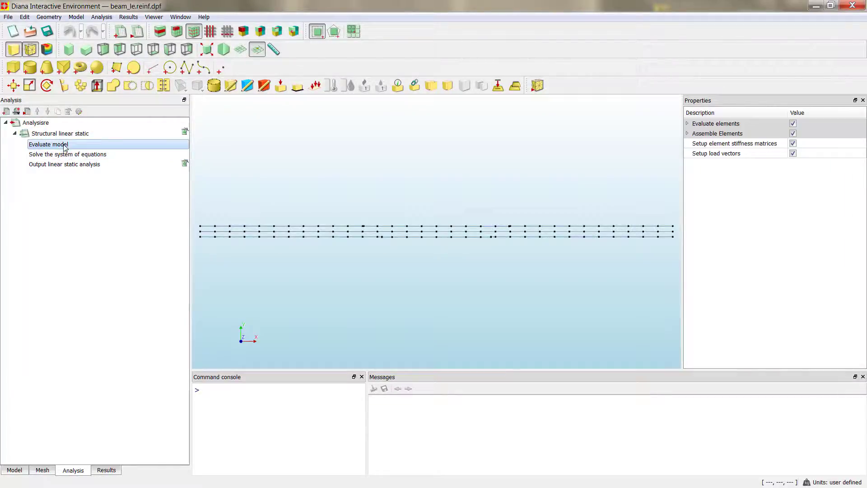
pyautogui.click(67, 164)
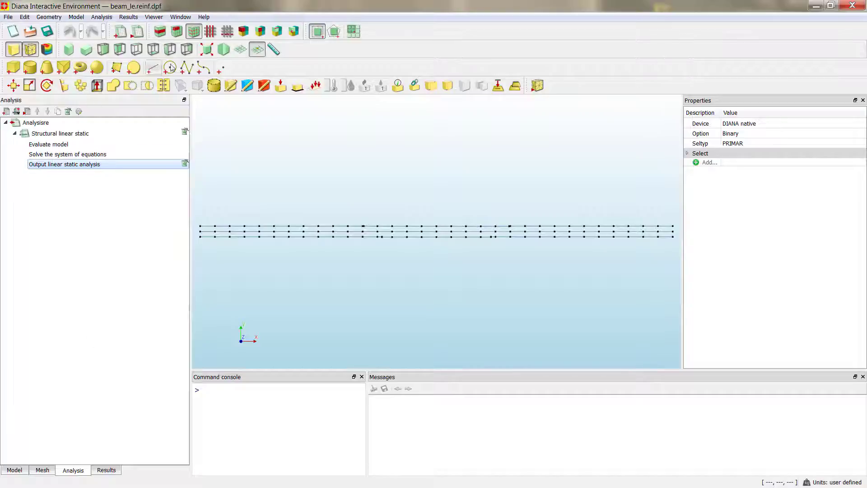
# Run the linear static analysis and check the solver log ends in STOP
pyautogui.click(142, 36)
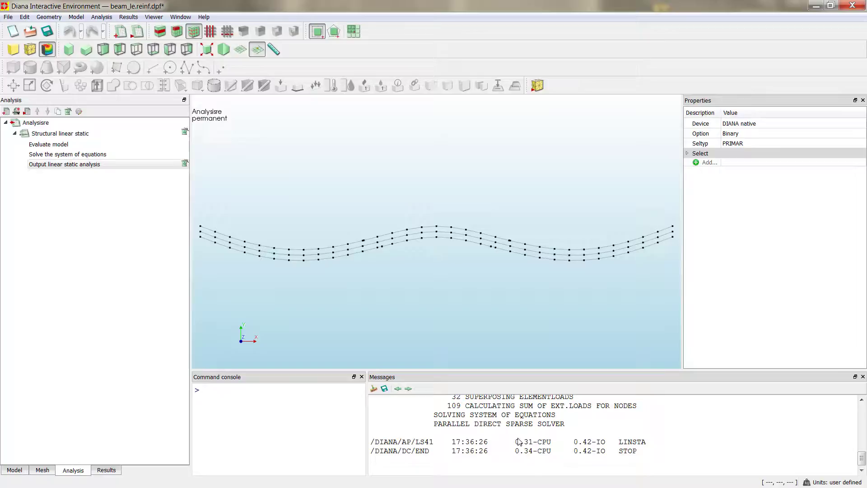
pyautogui.scroll(2, 550, 437)
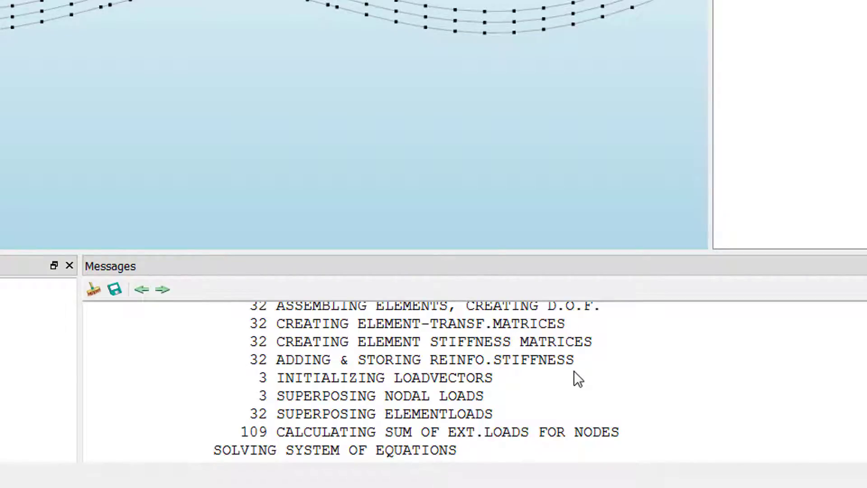
pyautogui.scroll(1, 566, 394)
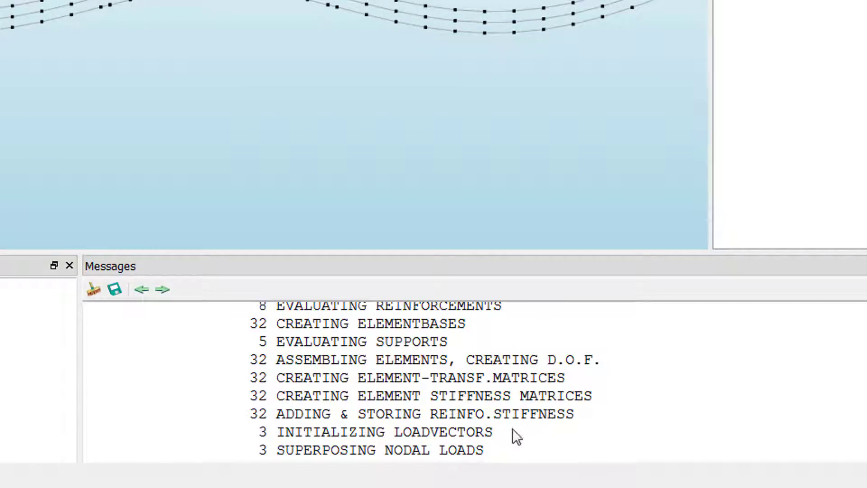
pyautogui.scroll(1, 646, 427)
pyautogui.scroll(-1, 619, 421)
pyautogui.scroll(-2, 491, 400)
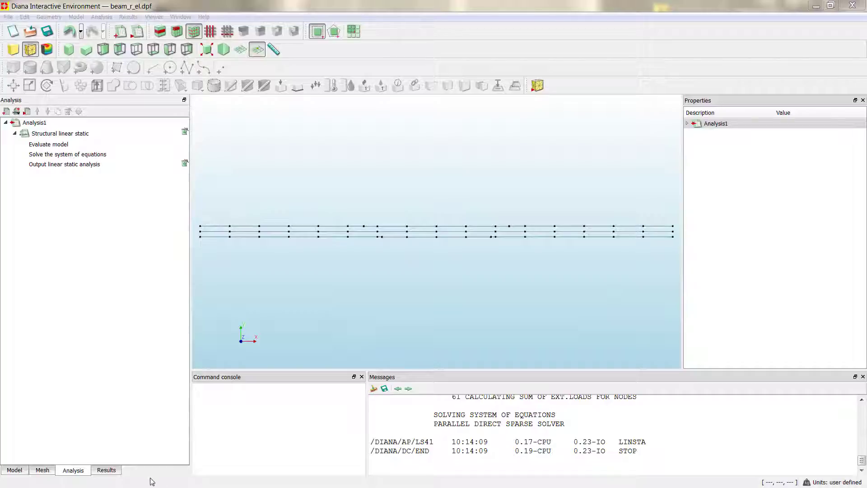
# Show the Results tree with the linear static output for load case permanent
pyautogui.click(112, 471)
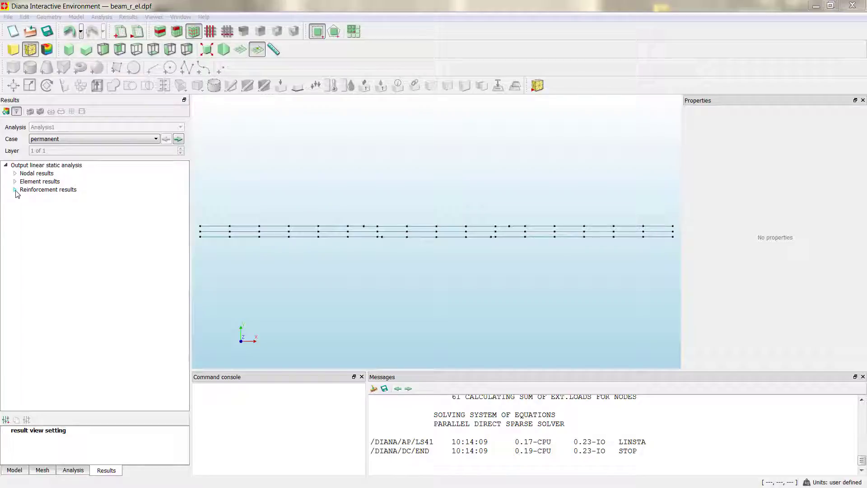
# Contour the nodal DtX displacement, then the DtY displacement, on the beam
pyautogui.click(15, 173)
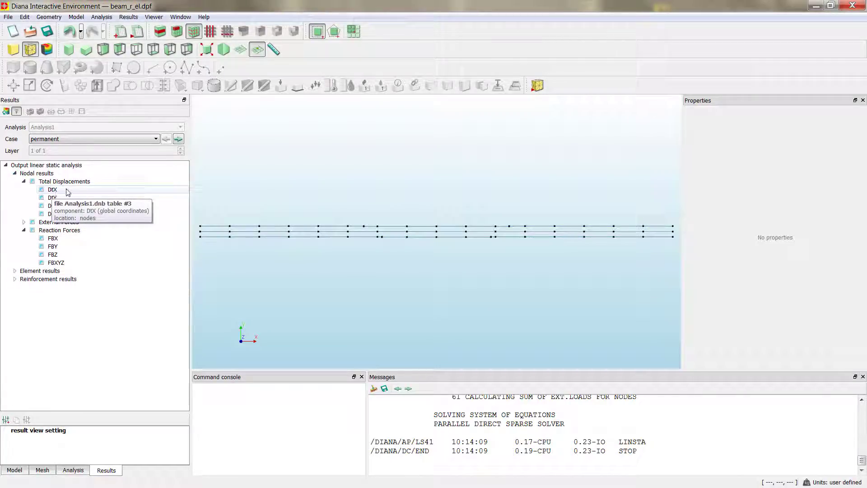
pyautogui.click(52, 190)
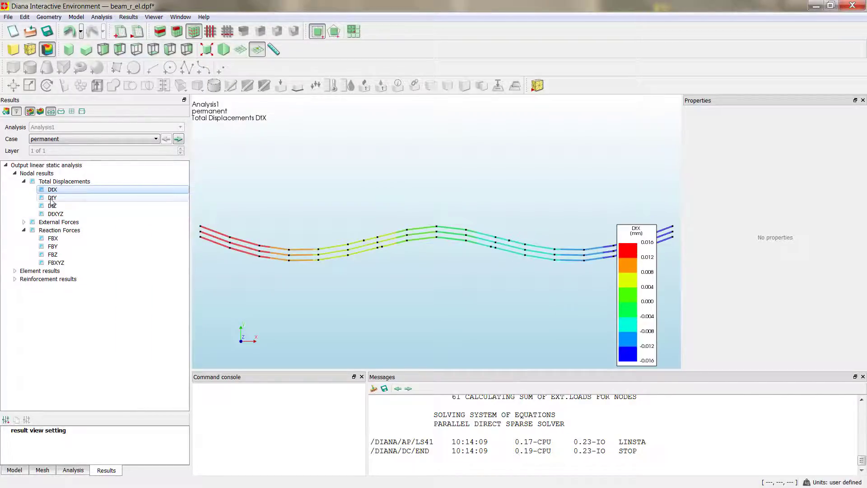
pyautogui.click(72, 197)
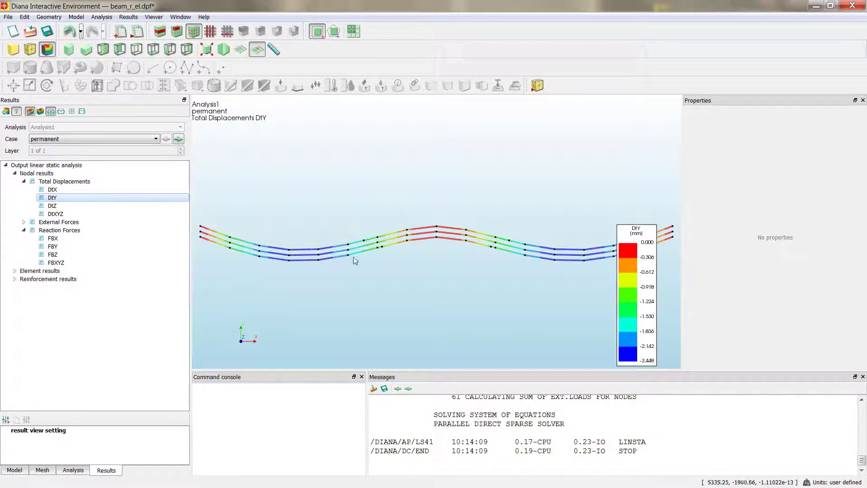
# Step through the neighbouring load cases and return to case permanent
pyautogui.click(178, 139)
pyautogui.click(178, 139)
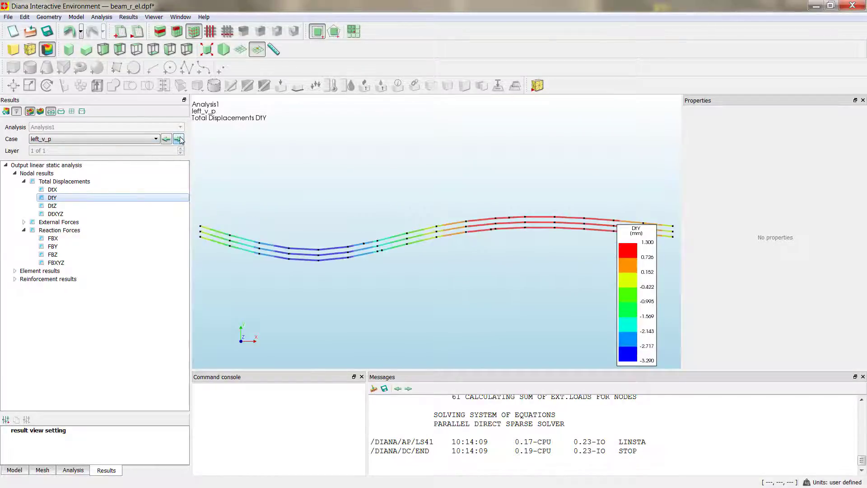
pyautogui.click(180, 140)
pyautogui.click(167, 140)
pyautogui.click(166, 139)
pyautogui.click(166, 140)
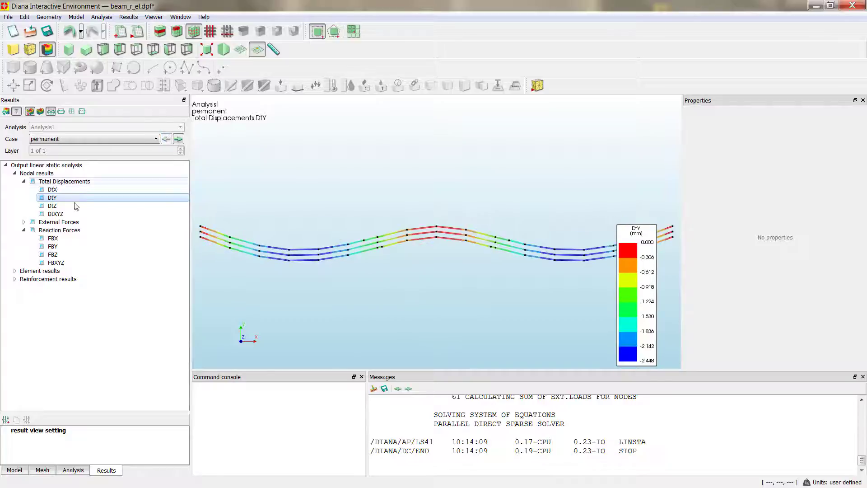
# Plot the FBY and then FBX reaction forces, and expand the element results
pyautogui.click(54, 246)
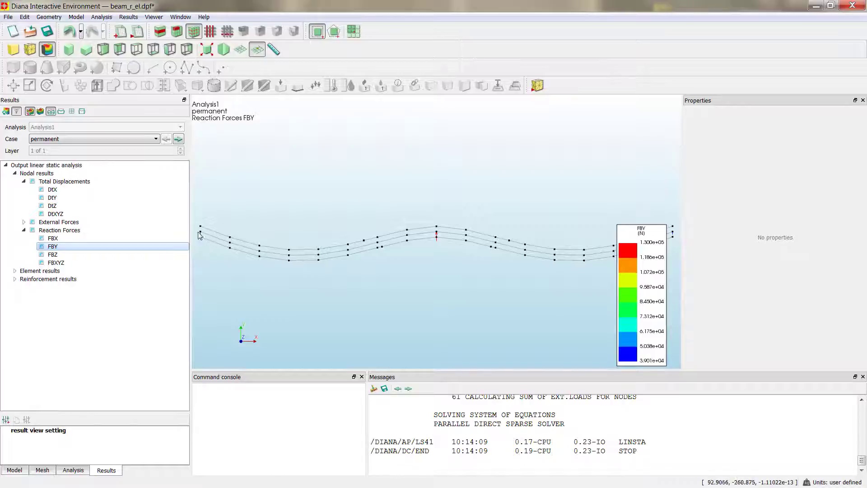
pyautogui.click(72, 237)
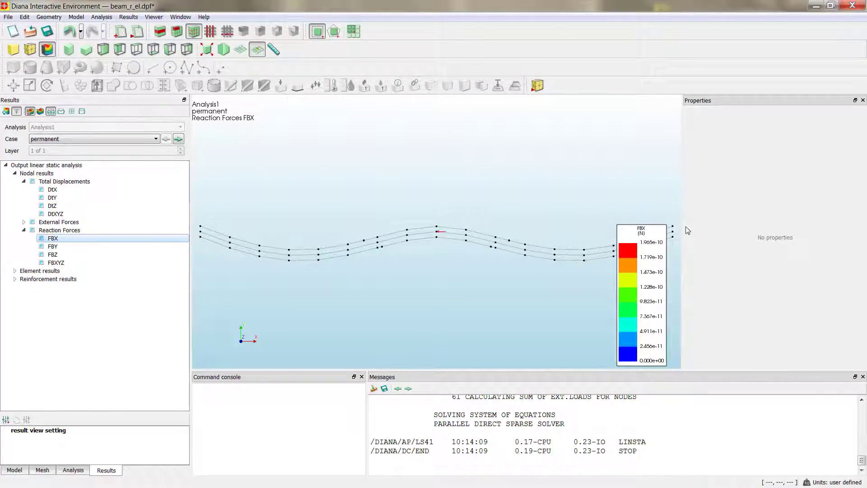
pyautogui.click(15, 271)
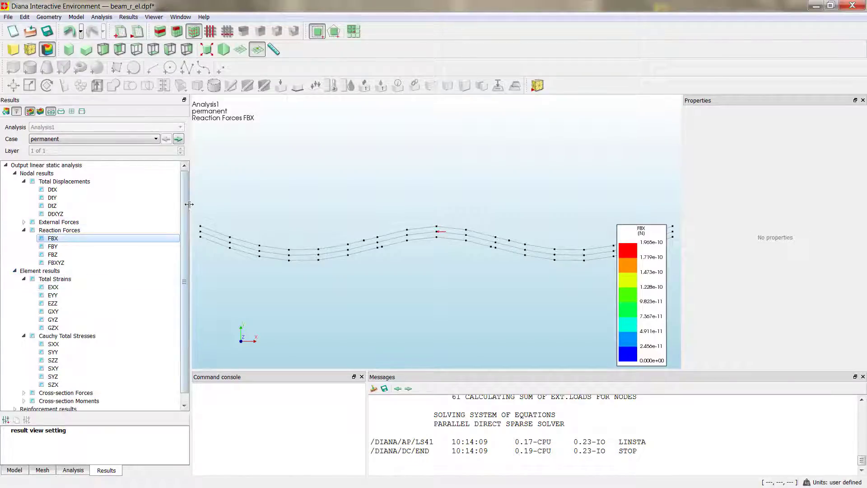
pyautogui.scroll(-1, 186, 237)
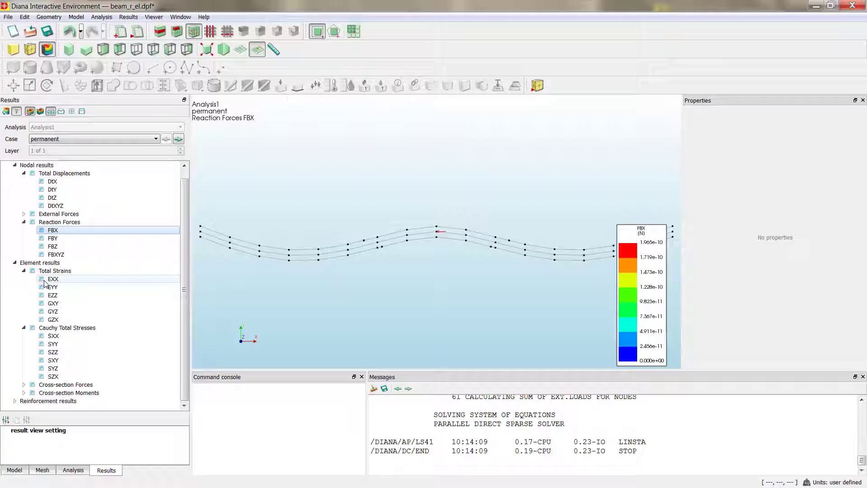
# Contour element strain EXX, then Cauchy stress SXX ranging -4.699 to 2.581 N/mm^2
pyautogui.click(15, 165)
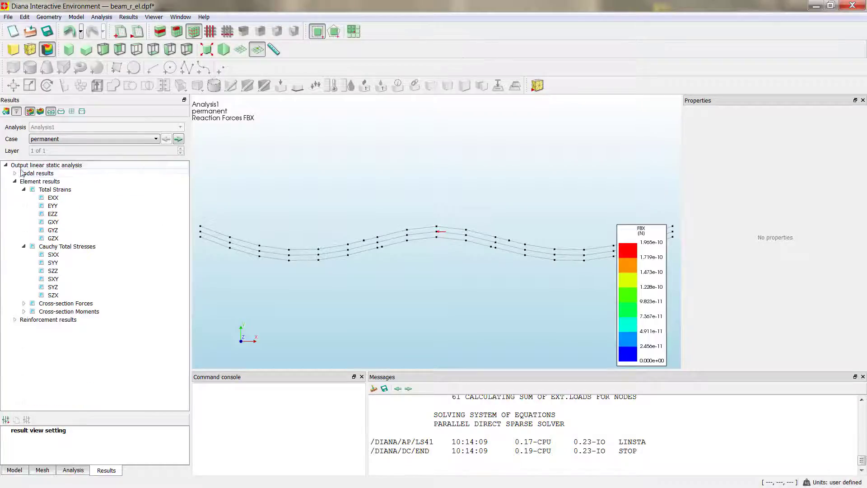
pyautogui.click(56, 199)
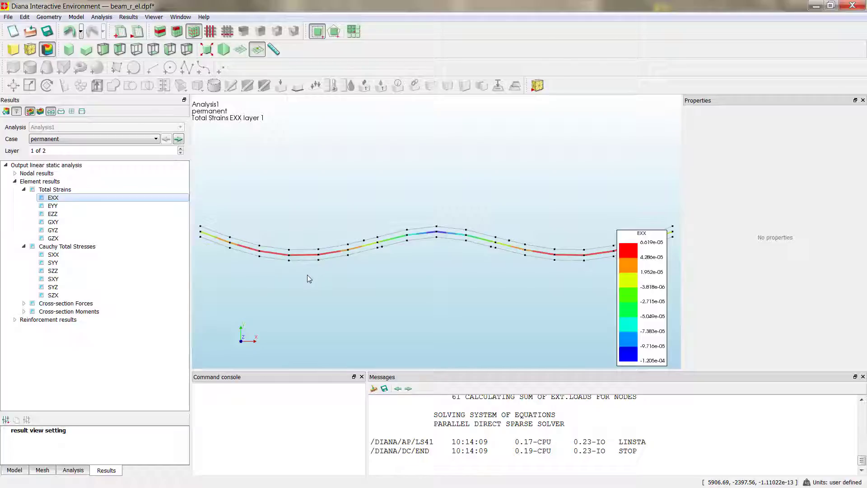
pyautogui.click(63, 255)
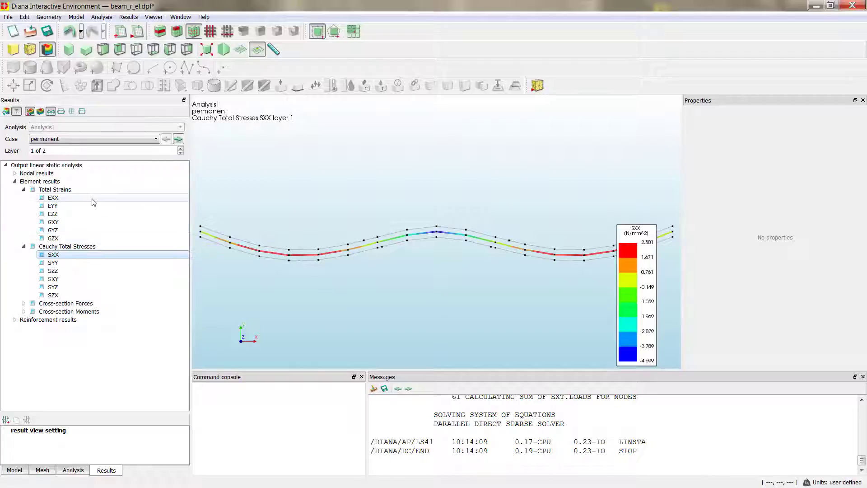
pyautogui.click(15, 319)
# Contour reinforcement strain EXX, then reinforcement stress SXX from -20.747 to 18.821 N/mm^2
pyautogui.click(15, 181)
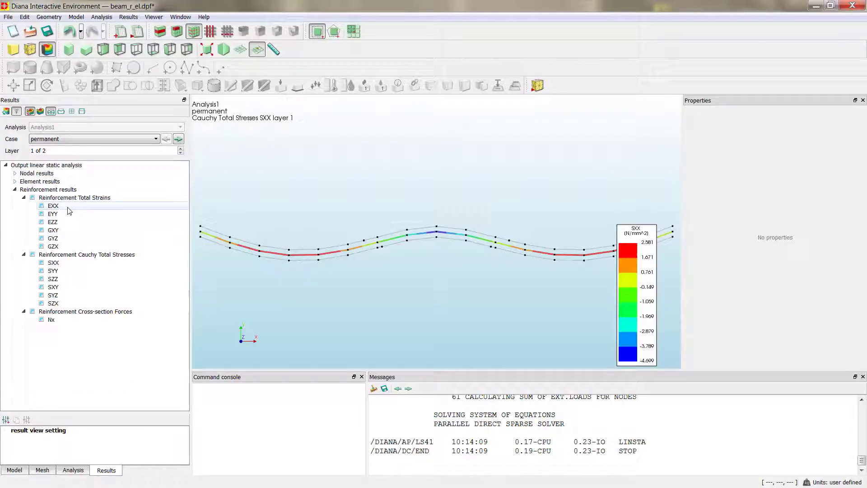
pyautogui.click(62, 206)
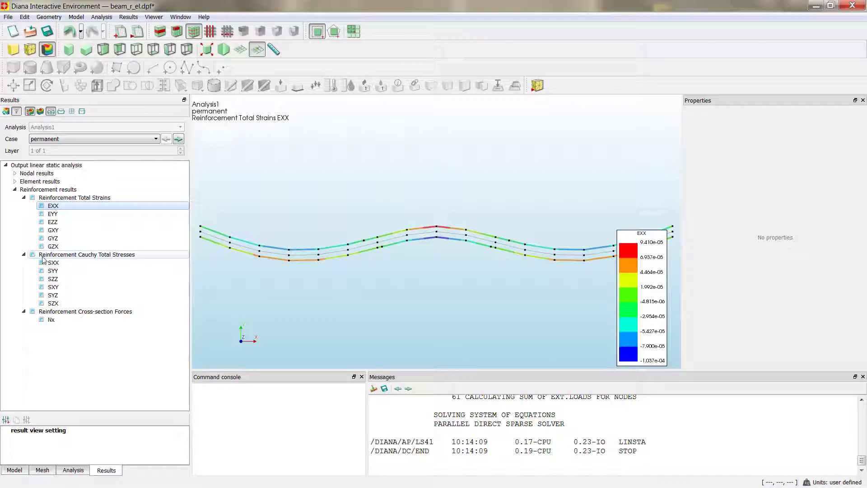
pyautogui.click(59, 263)
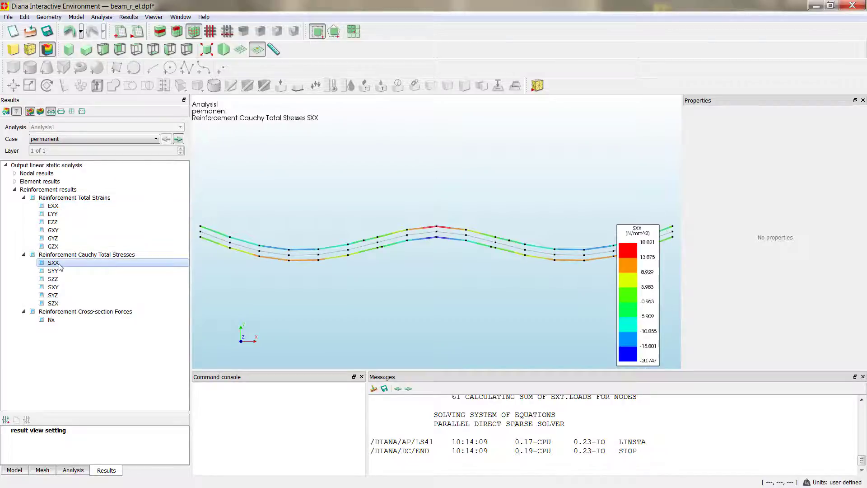